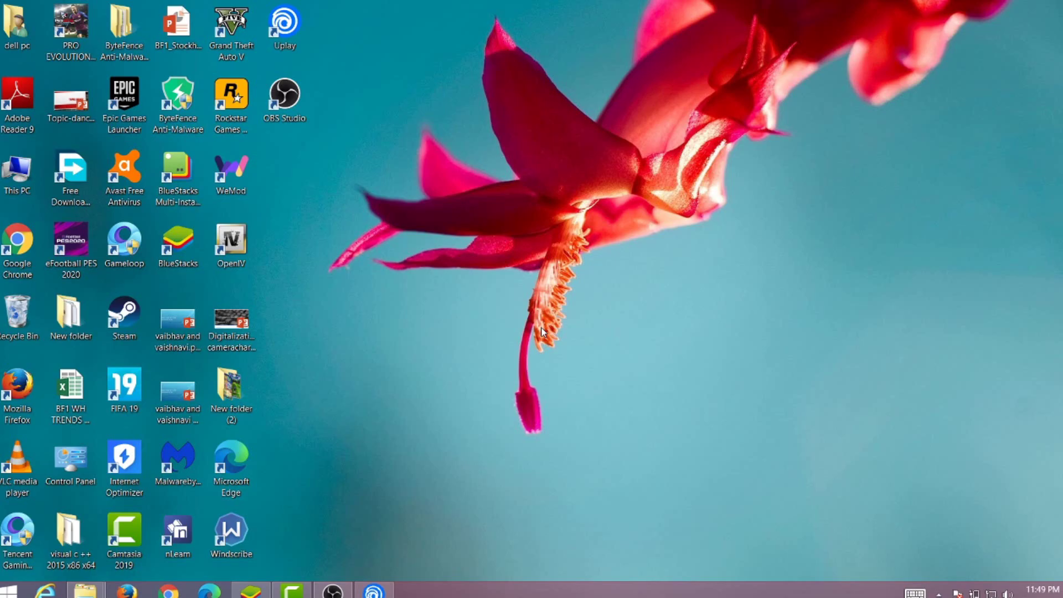
# Bring Uplay back up and open the Watch Dogs 2 game page
pyautogui.click(374, 590)
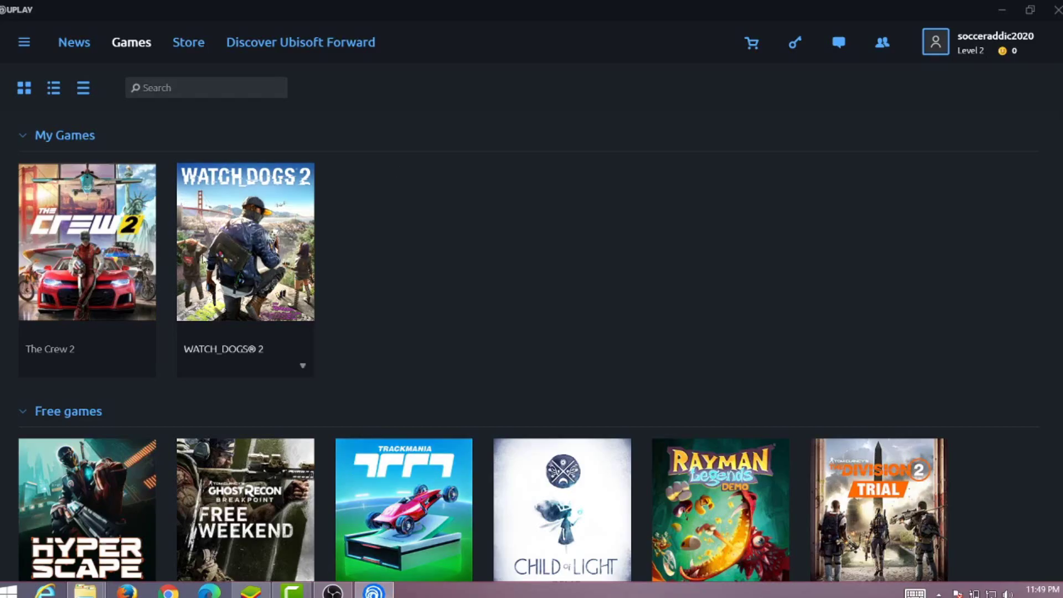
pyautogui.click(178, 324)
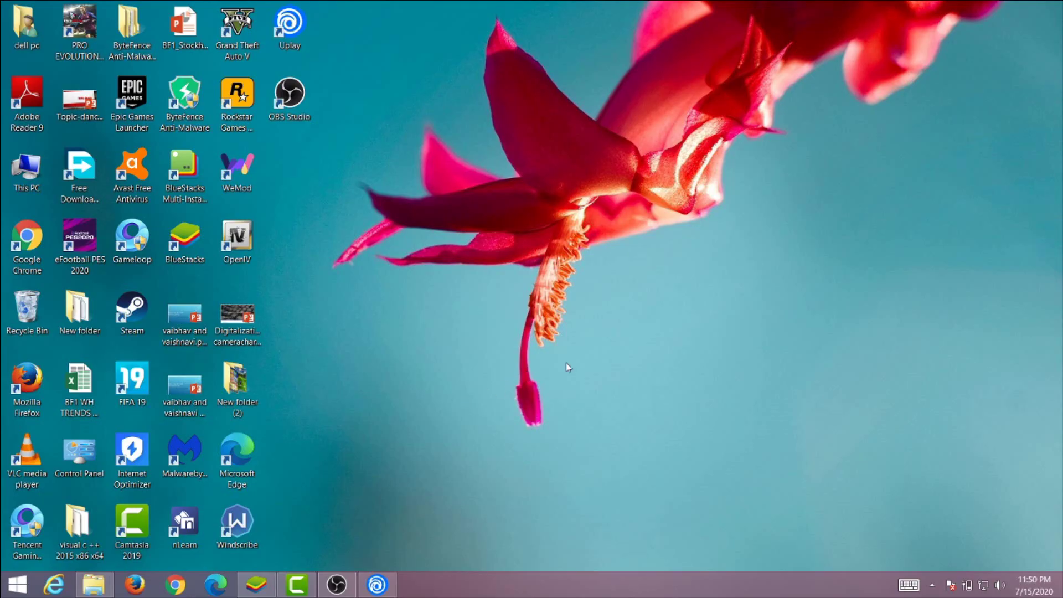
pyautogui.moveTo(549, 370); pyautogui.dragTo(516, 437)
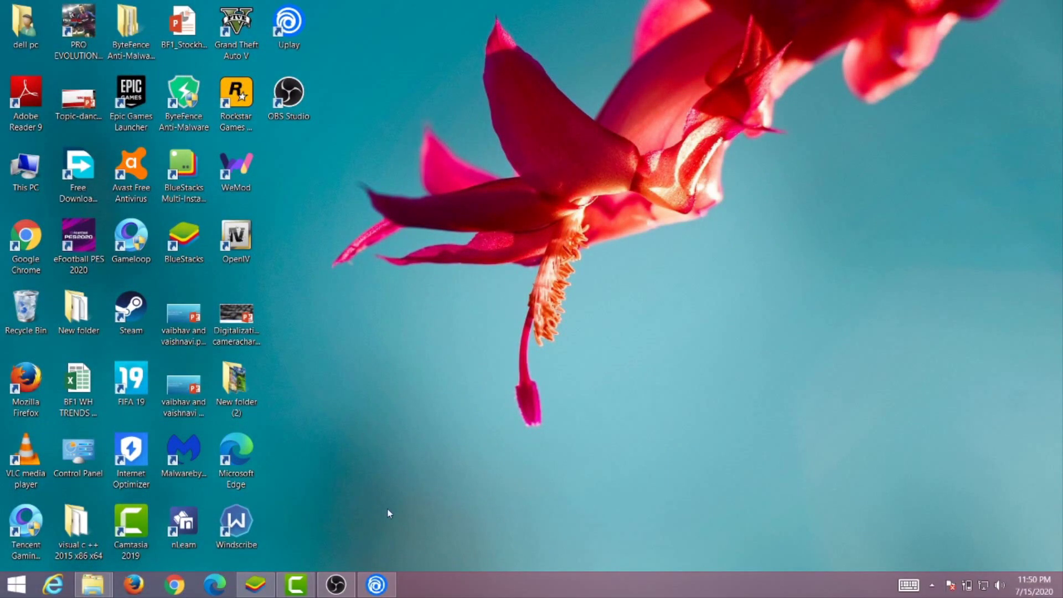
# Restore Uplay, then move from the News page to the Games library
pyautogui.click(377, 585)
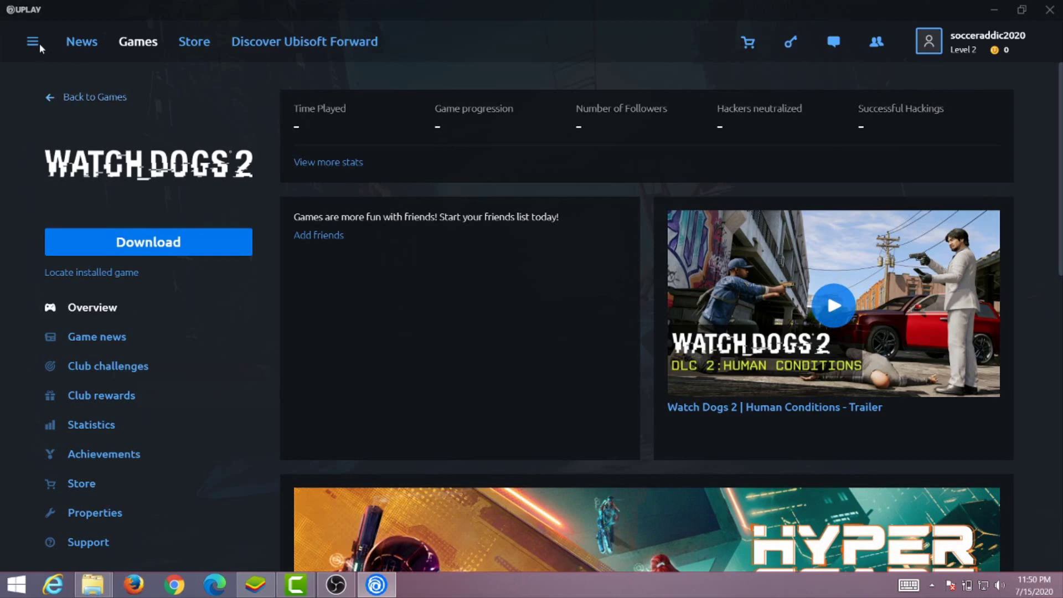
pyautogui.click(82, 41)
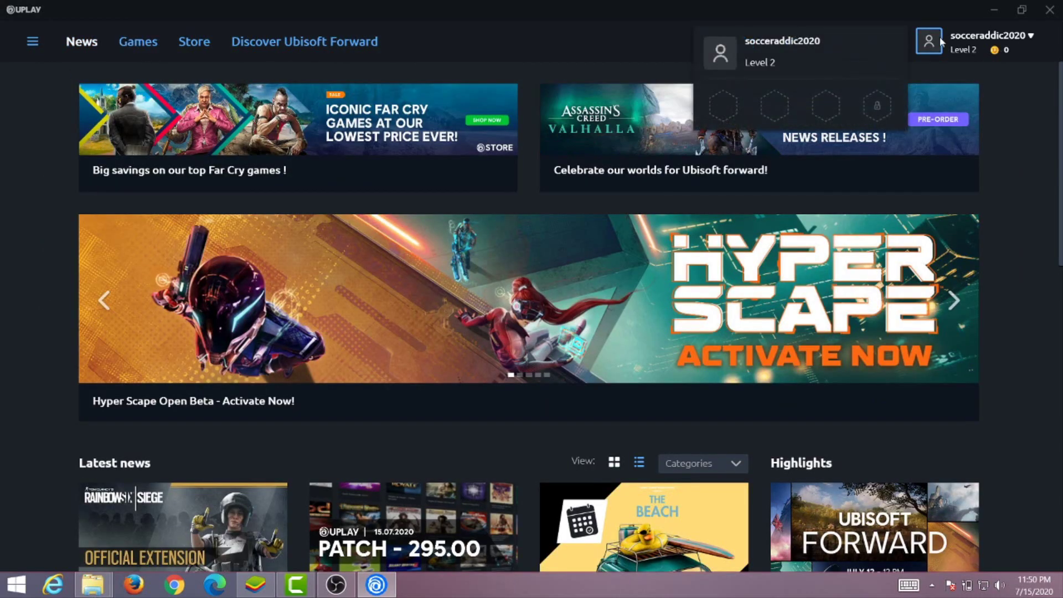
pyautogui.moveTo(1024, 39)
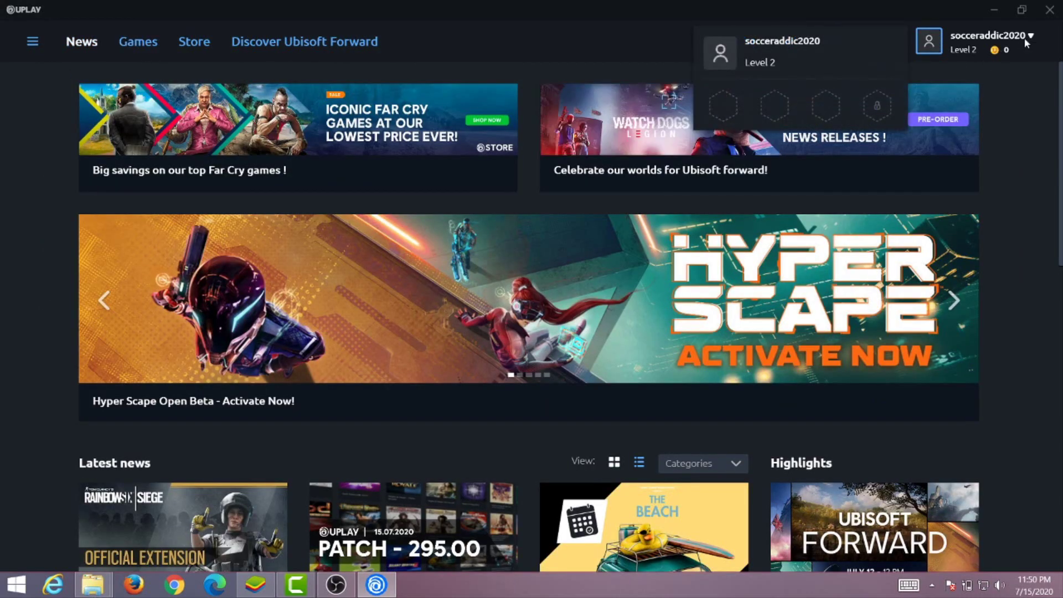
pyautogui.click(142, 41)
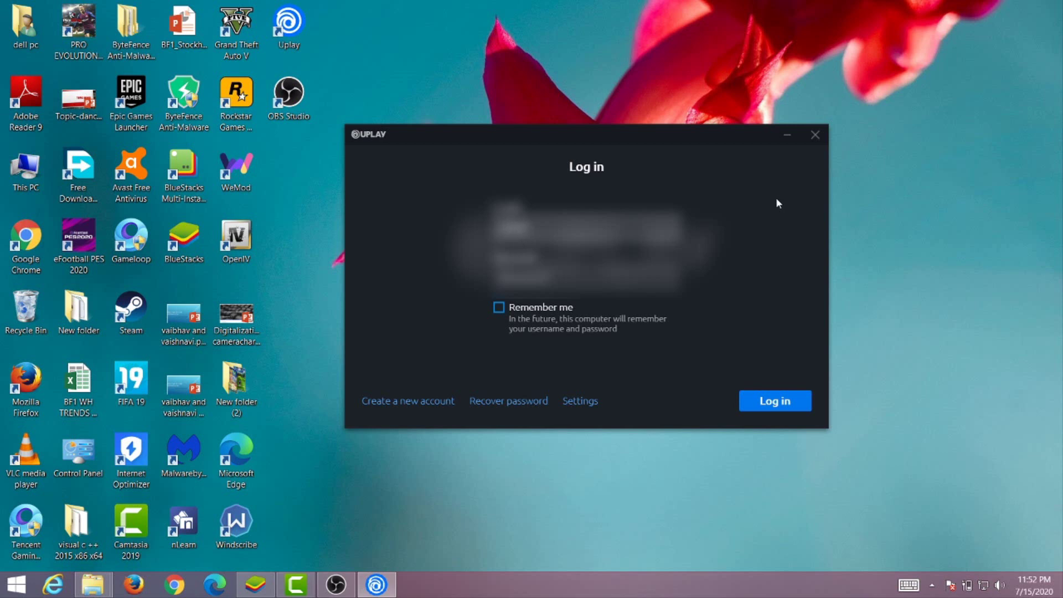
# Log back in with the account's username and password
pyautogui.write('username')
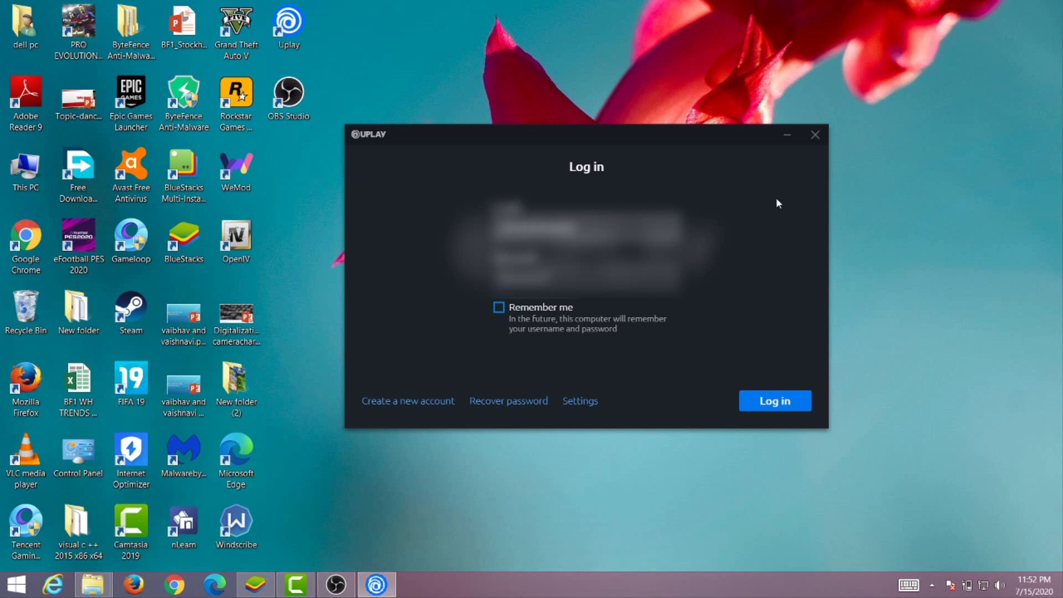
pyautogui.write('name')
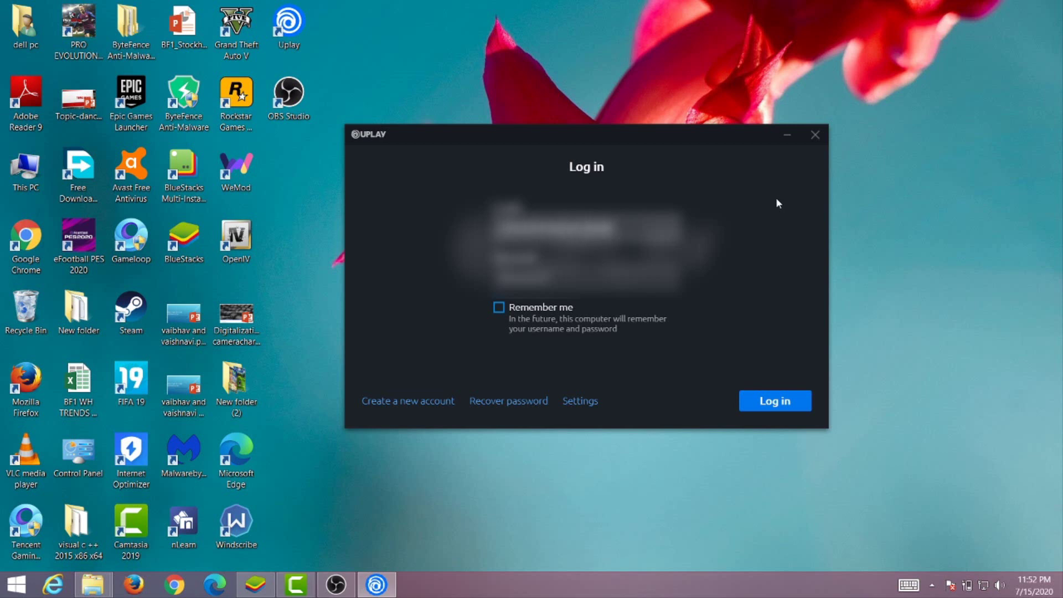
pyautogui.write('mail.com')
pyautogui.click(756, 407)
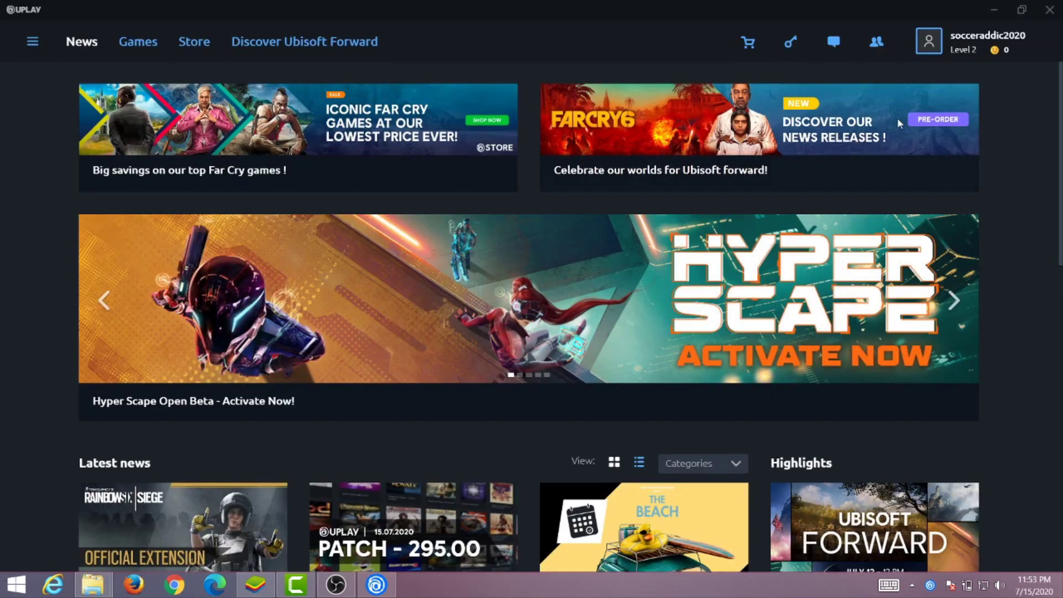
# Check the Games library with The Crew 2 and Watch Dogs 2, then return to News
pyautogui.click(139, 42)
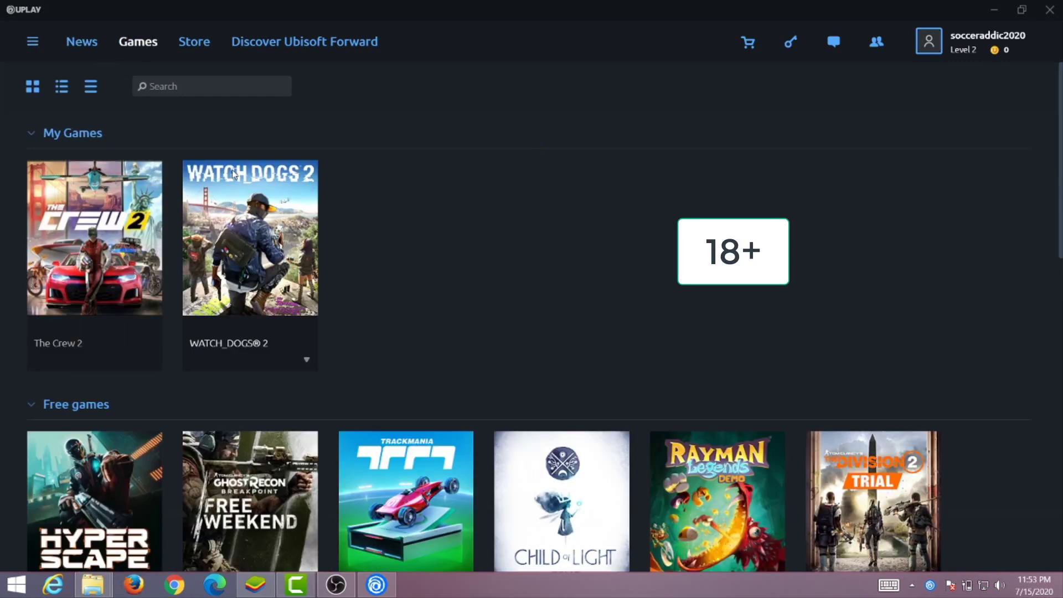
pyautogui.click(76, 47)
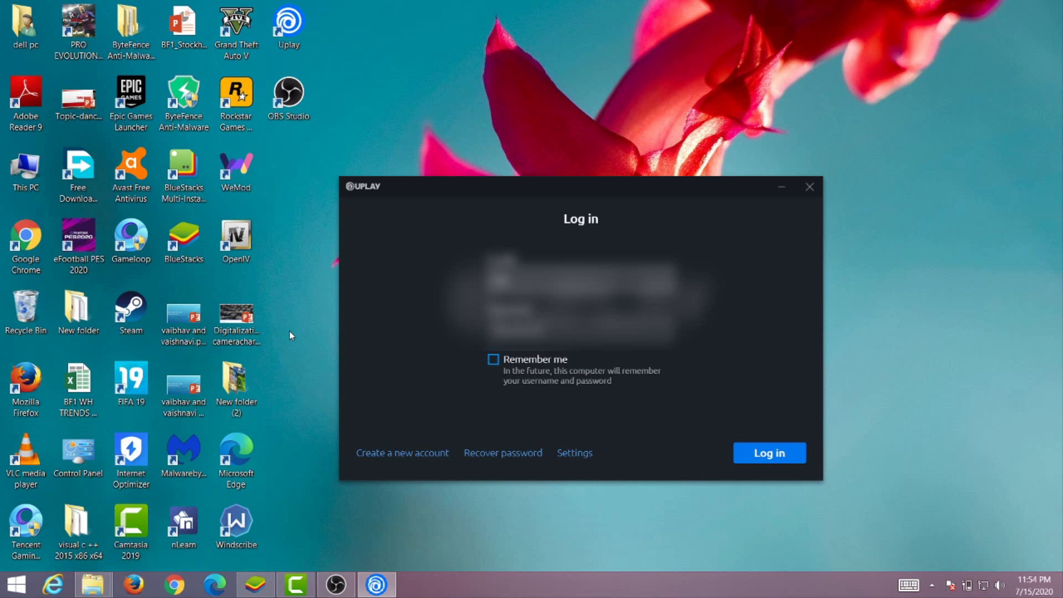
# Submit the second account's credentials to log in
pyautogui.click(768, 451)
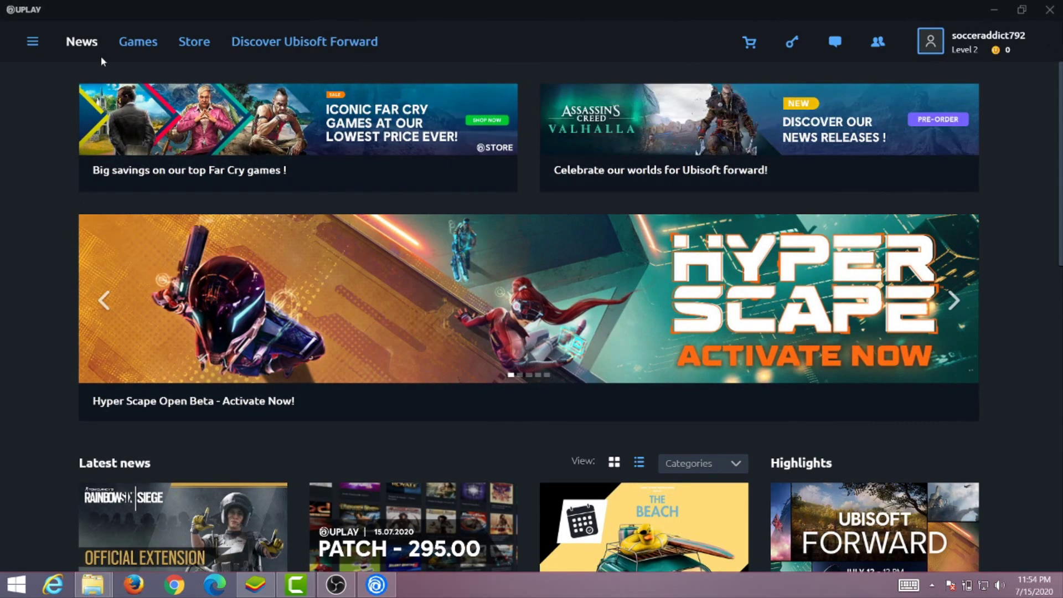
# Show the second account's Games library, which lists only Watch Dogs 2
pyautogui.click(120, 50)
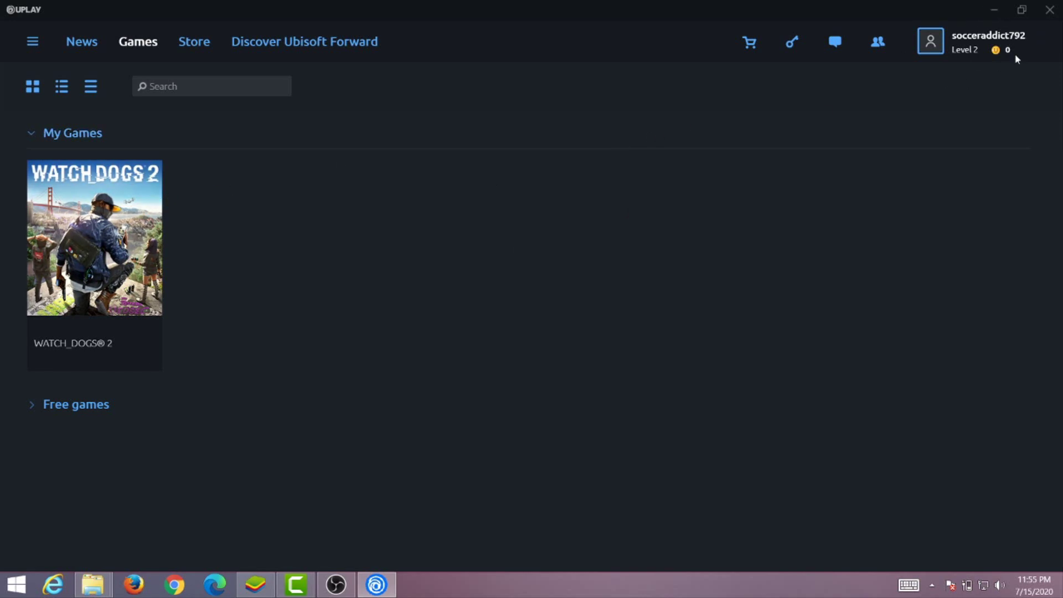
# Open Account information from the profile menu to confirm 2-Step Verification is on
pyautogui.click(1027, 37)
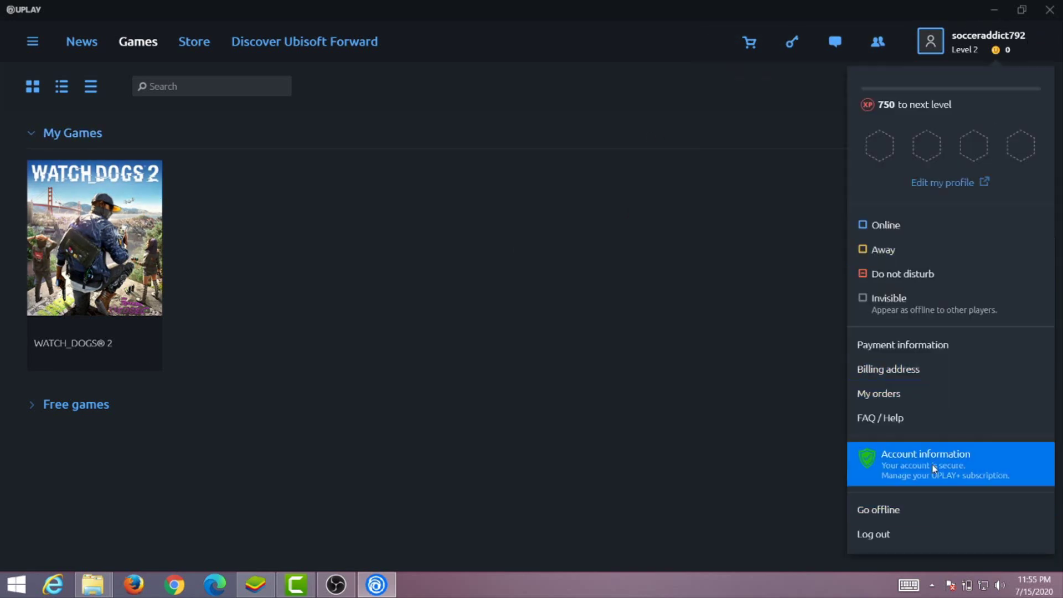
pyautogui.click(935, 469)
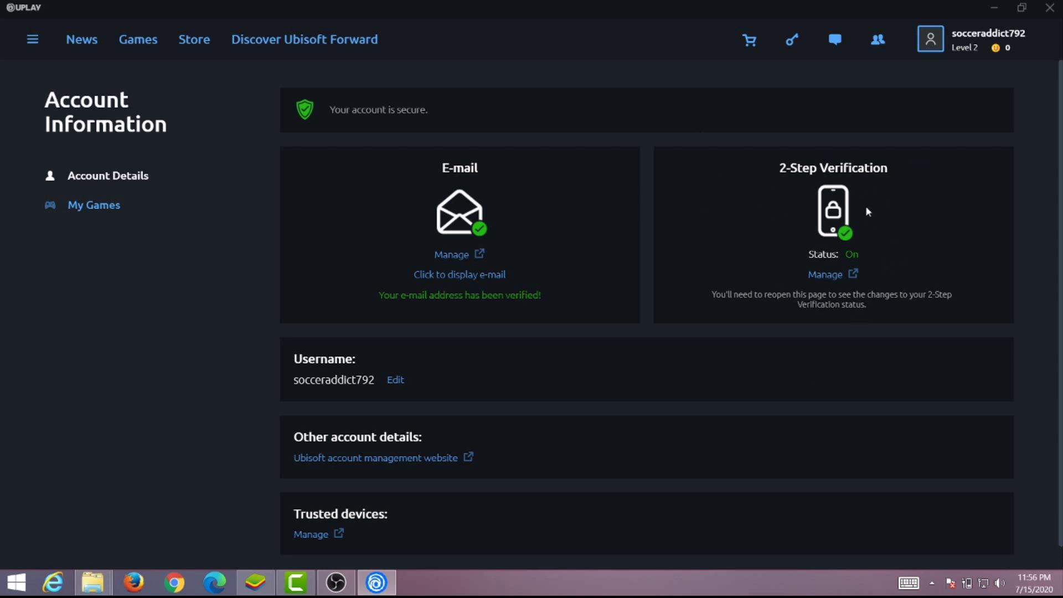
# Go back to the Games library showing Watch Dogs 2 under My Games
pyautogui.click(156, 56)
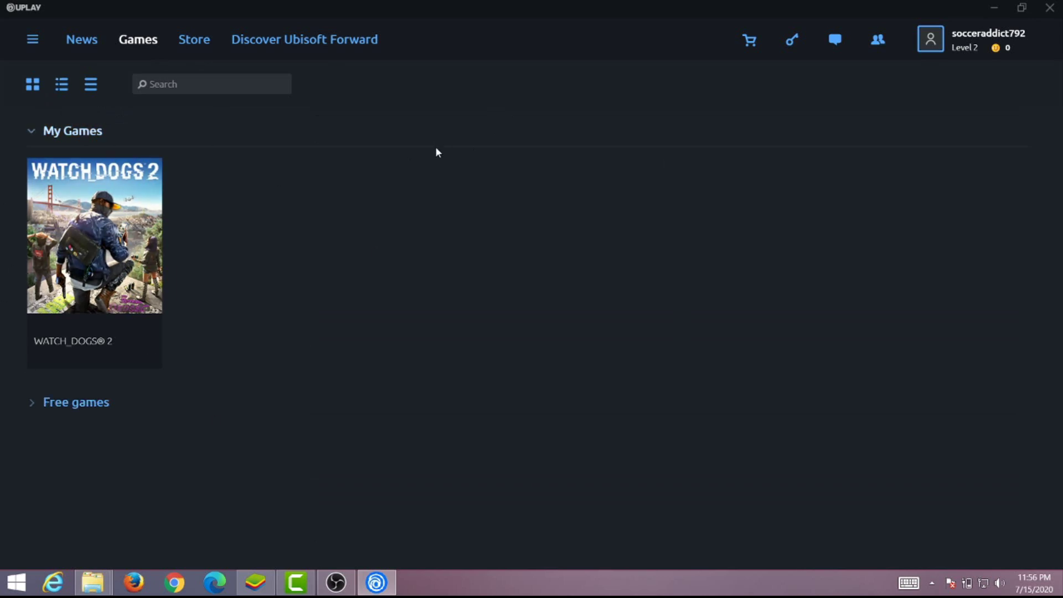